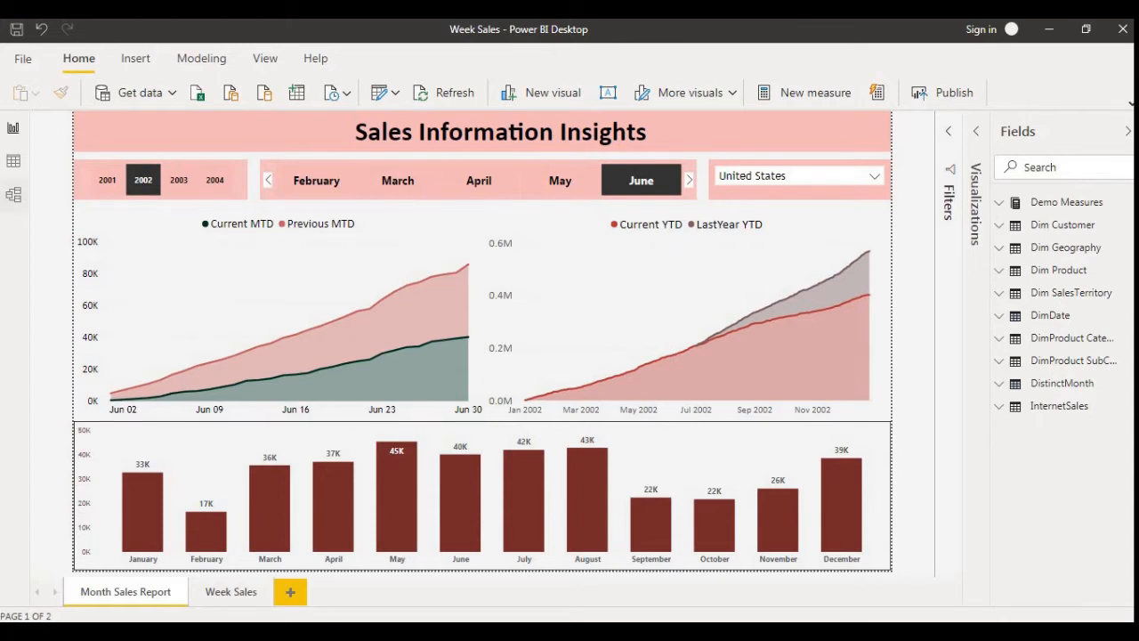
Step: Open the data model diagram and collapse the Properties and Fields panes to give it more room
click(14, 194)
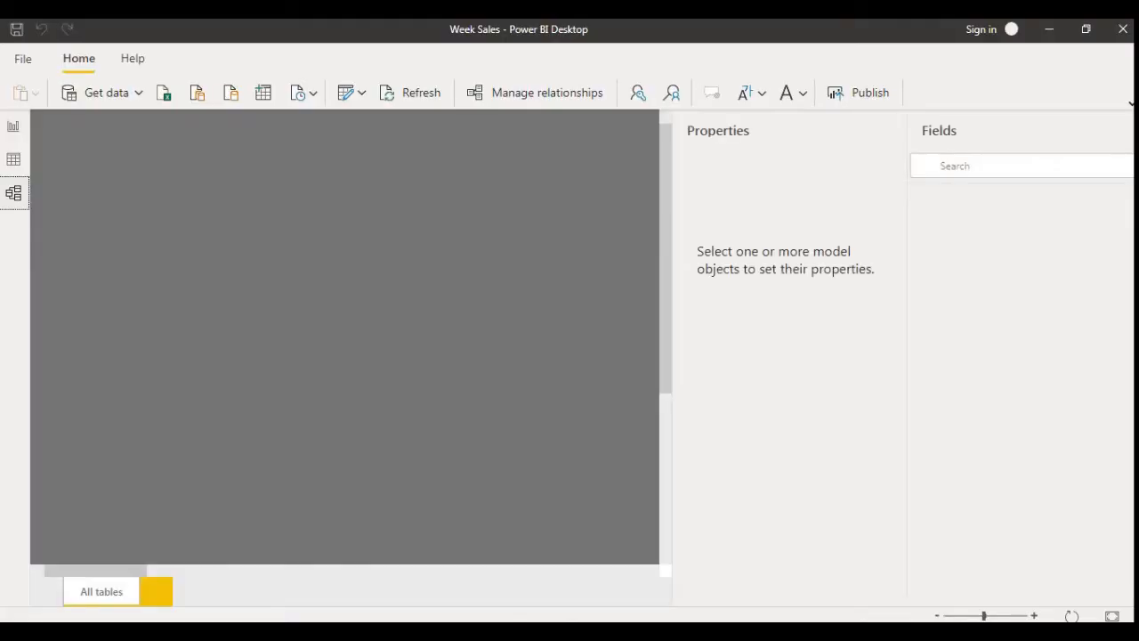
click(888, 130)
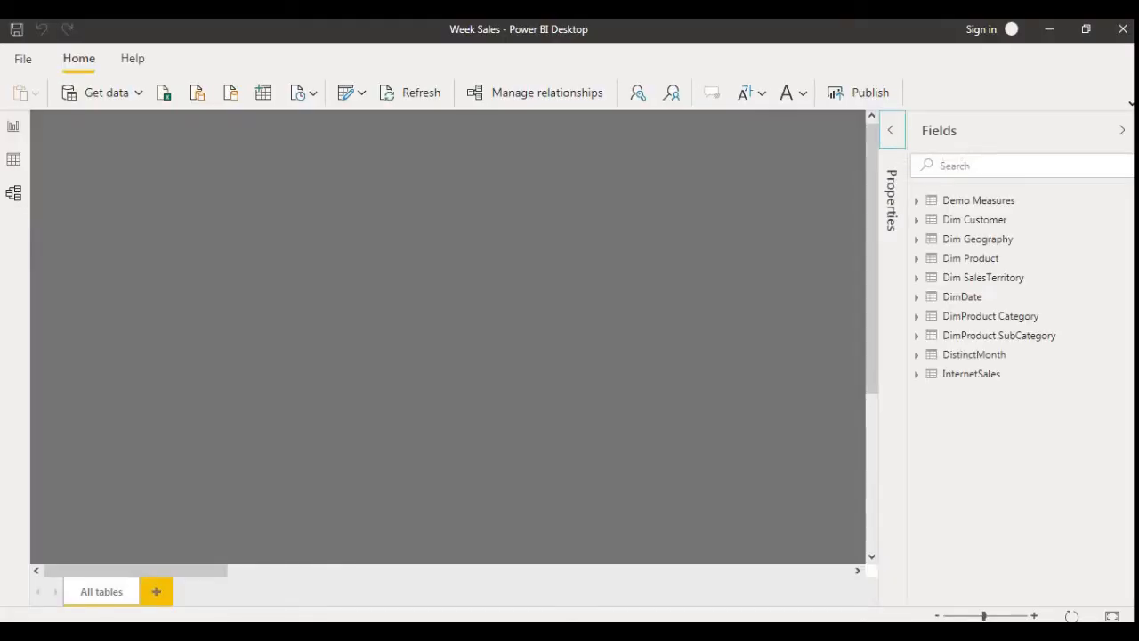
click(1122, 129)
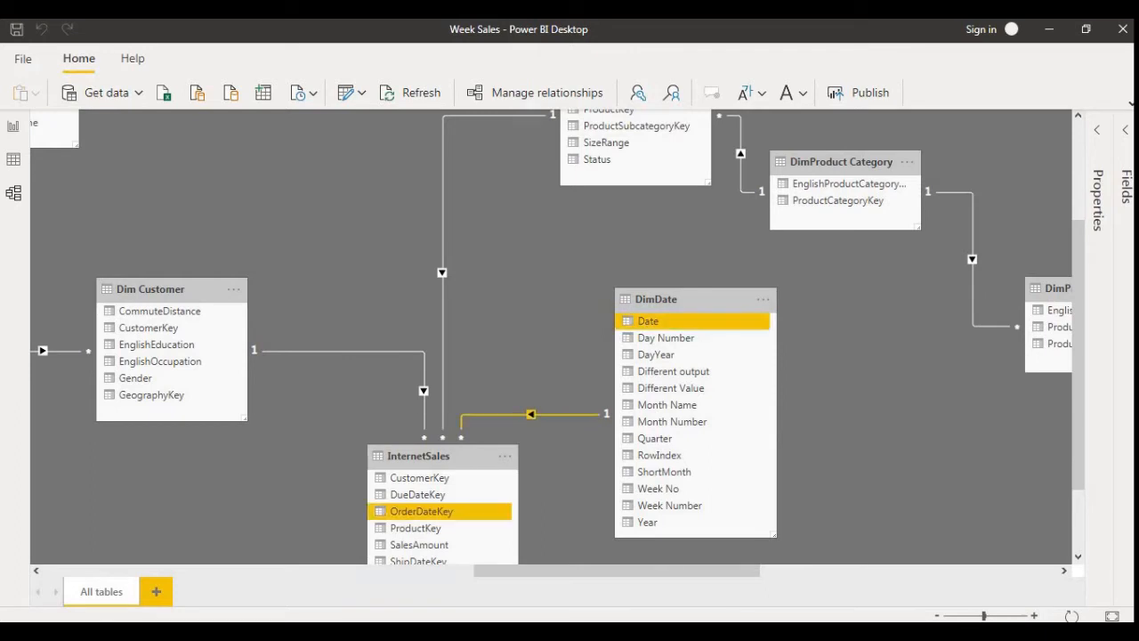
Step: Examine the relationships linking InternetSales to the customer, product and date tables, plus the product category and subcategory links
scroll(552, 342, up, 2)
scroll(551, 343, right, 1)
scroll(551, 342, right, 3)
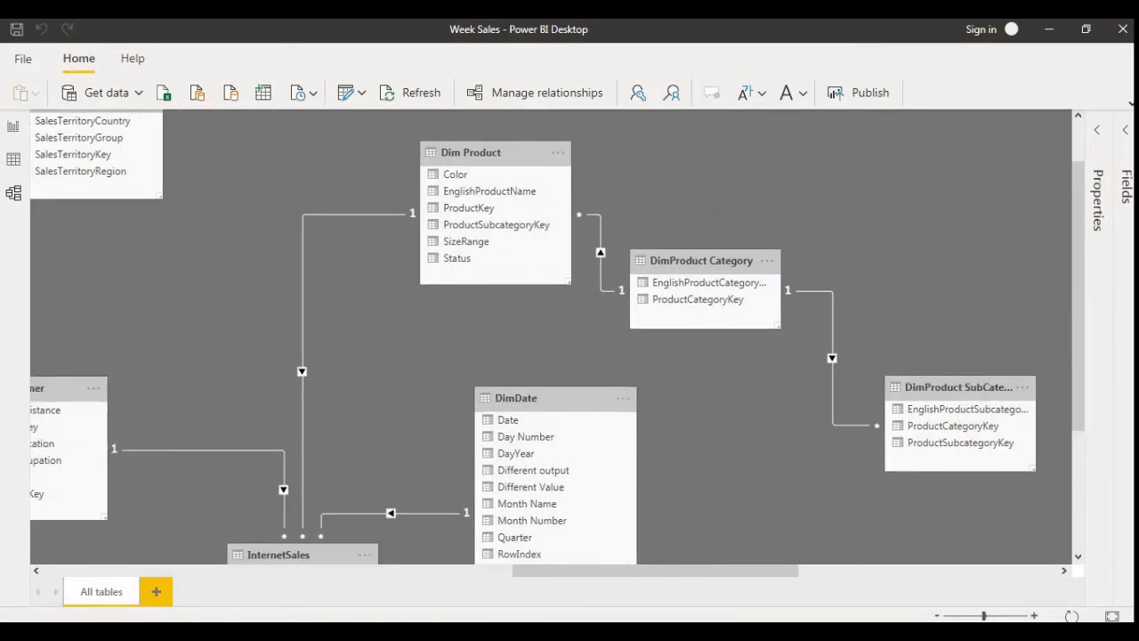
scroll(552, 343, down, 1)
scroll(552, 342, left, 5)
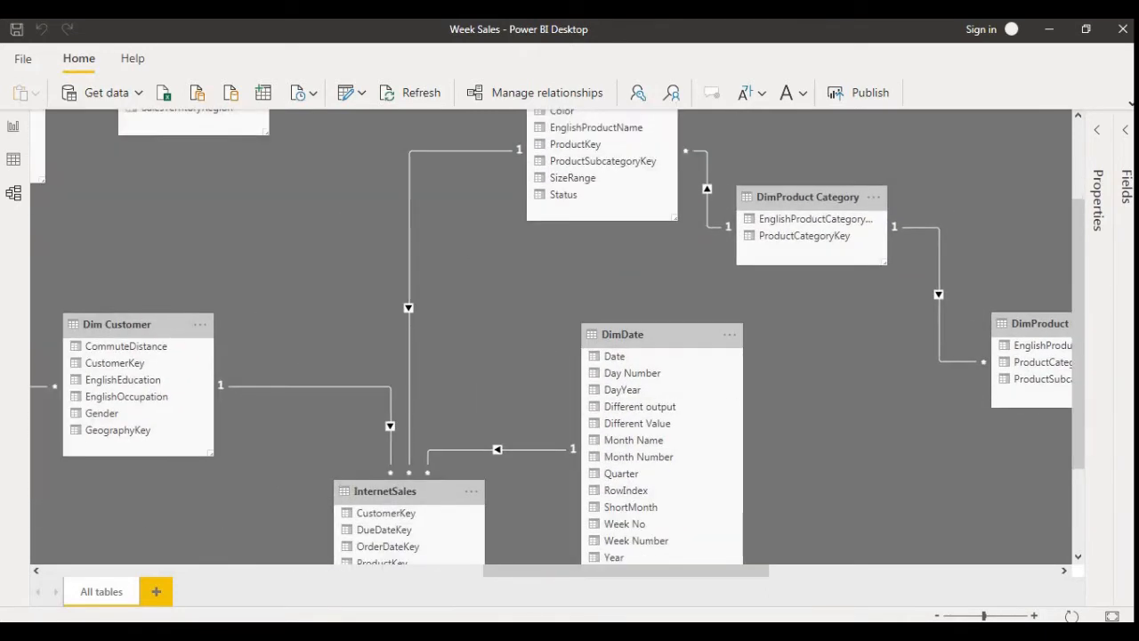
scroll(552, 343, up, 1)
scroll(551, 342, left, 2)
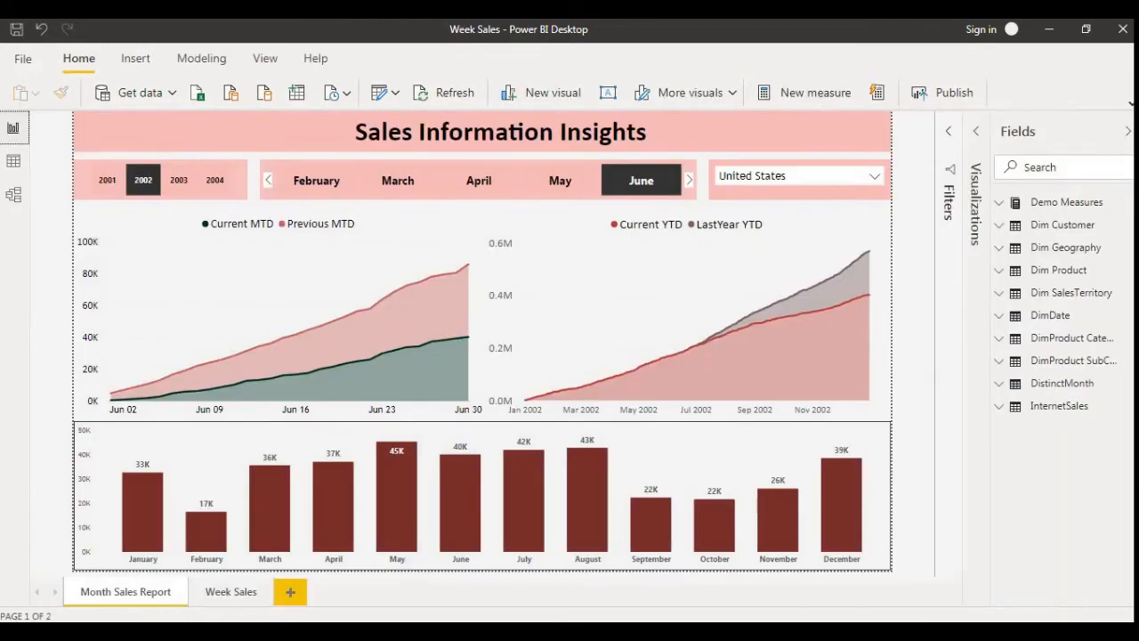
Step: Return to the Month Sales Report and examine the month-to-date and year-to-date area charts
click(13, 126)
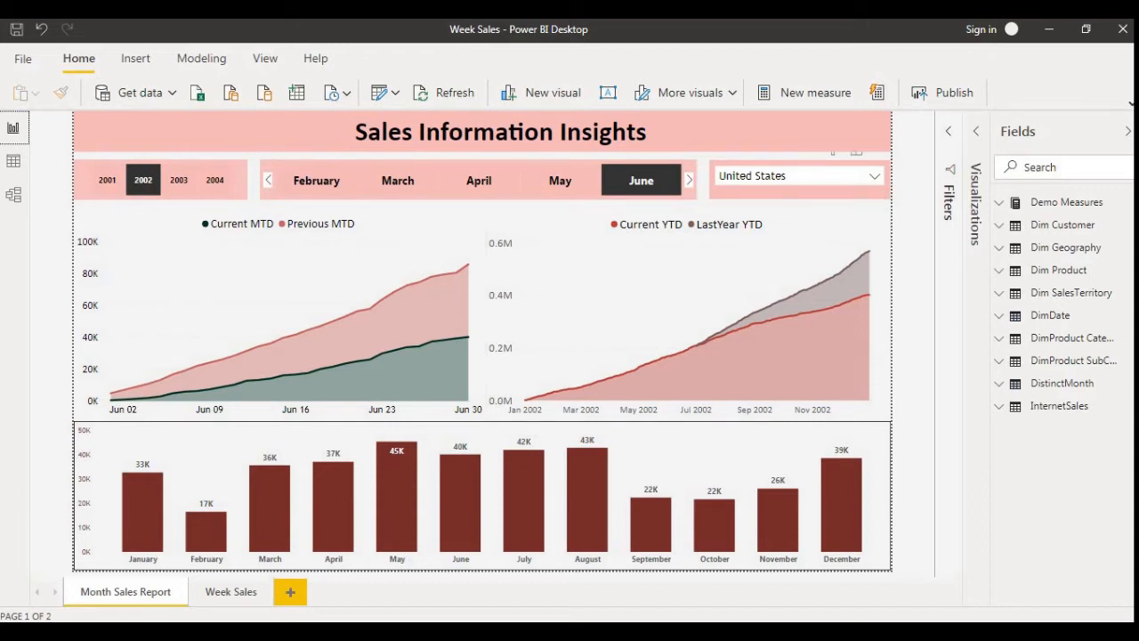
mouse_move(705, 341)
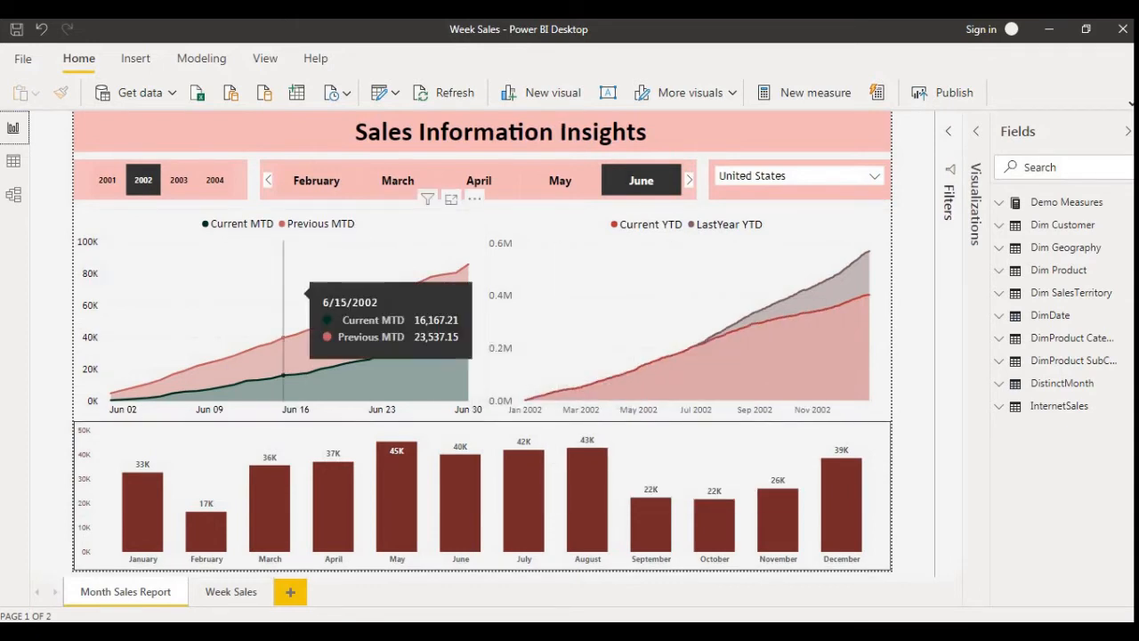
click(283, 302)
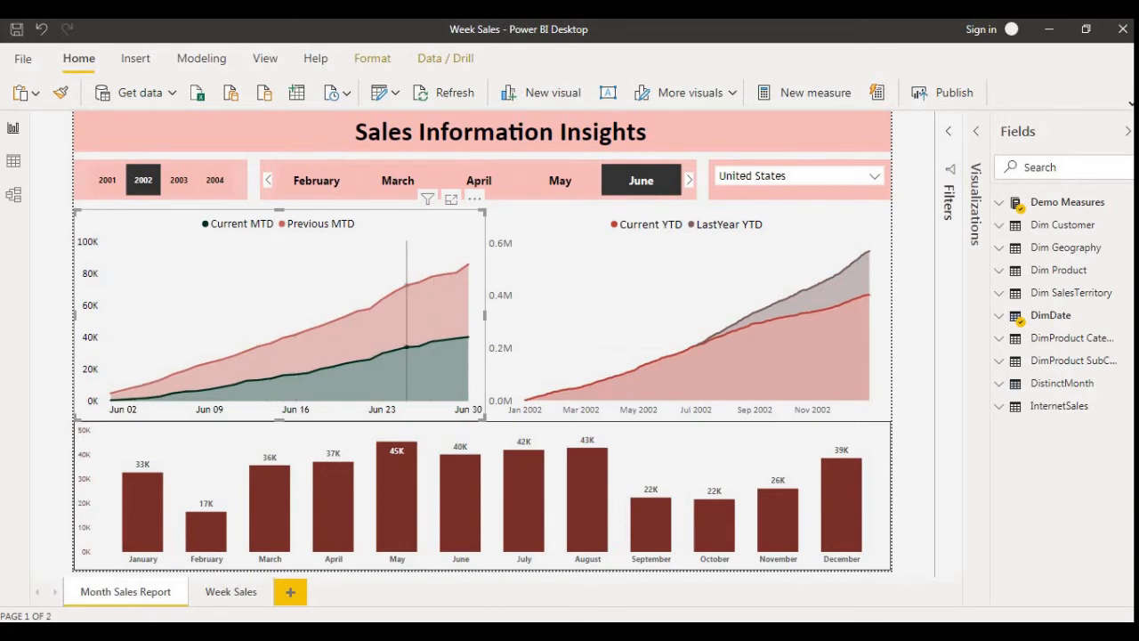
mouse_move(222, 360)
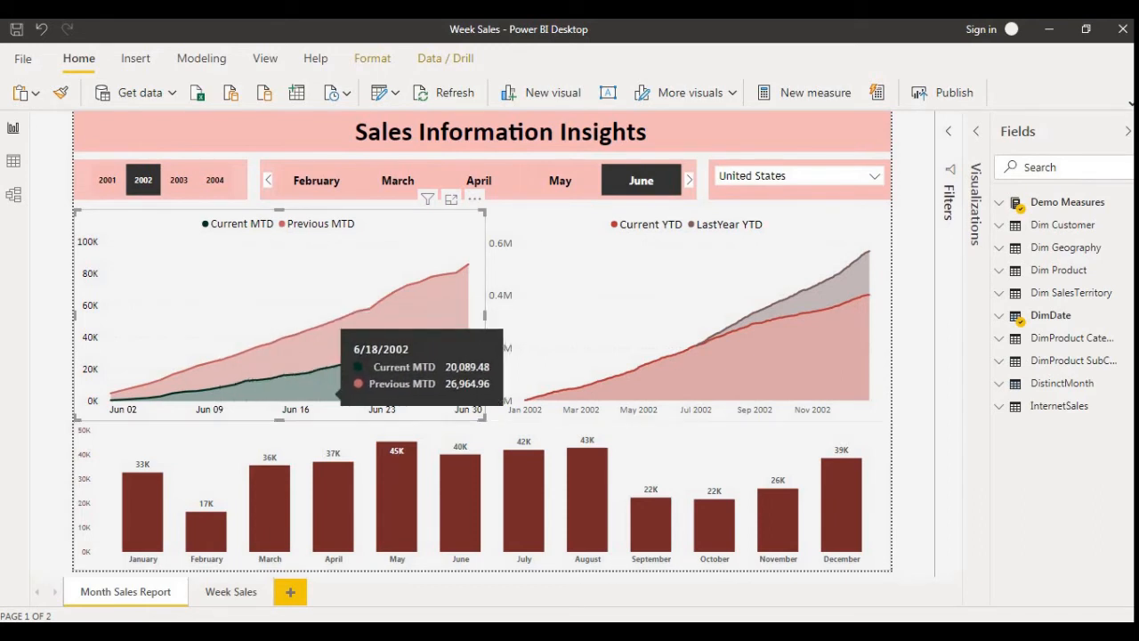
click(723, 320)
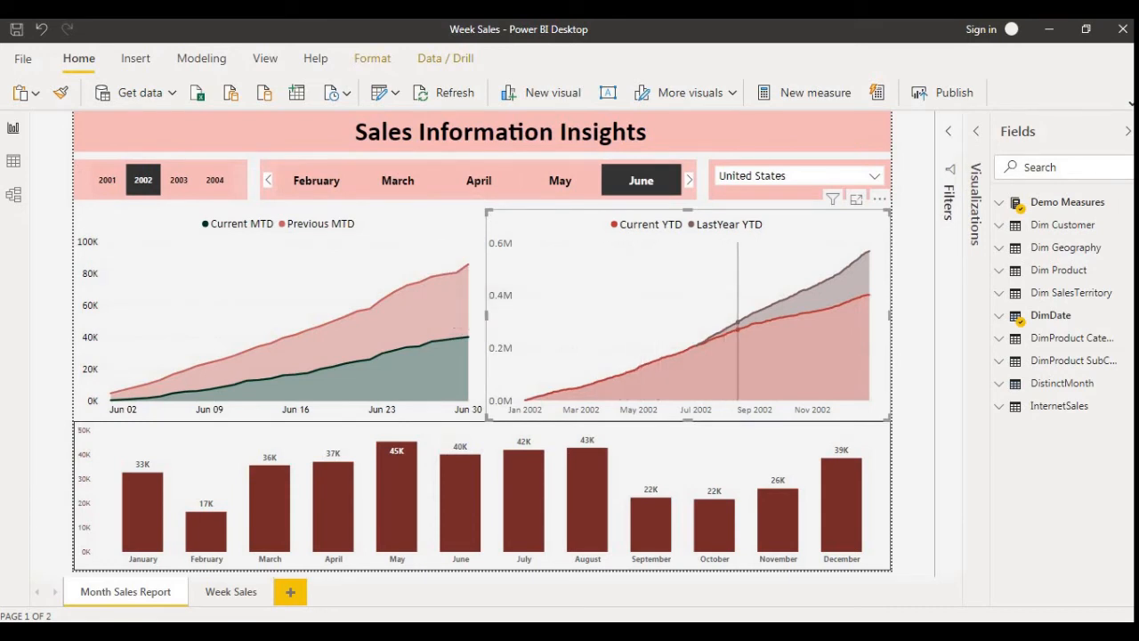
mouse_move(738, 303)
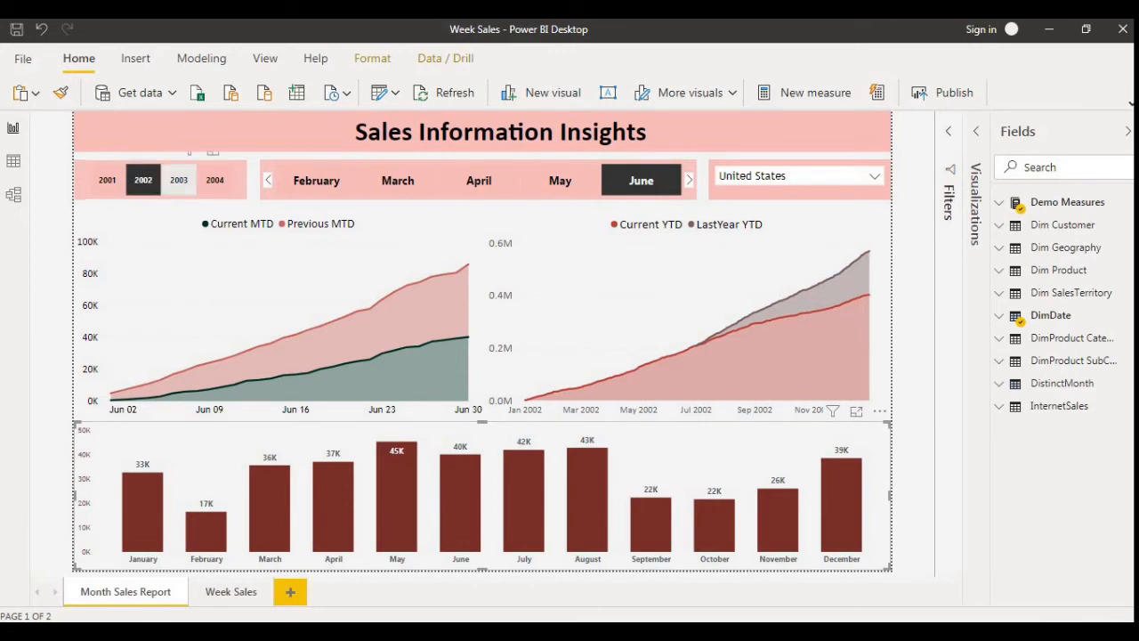
Step: Try the report filters with year 2003 and different countries, finishing on Germany with year 2002
click(179, 180)
click(796, 175)
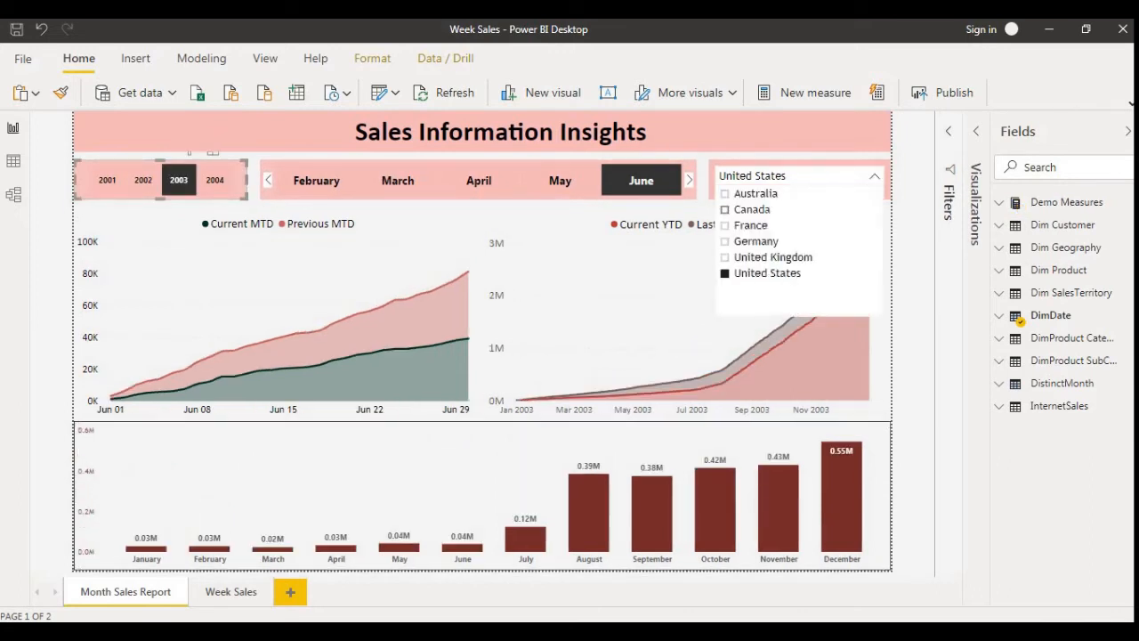
click(750, 225)
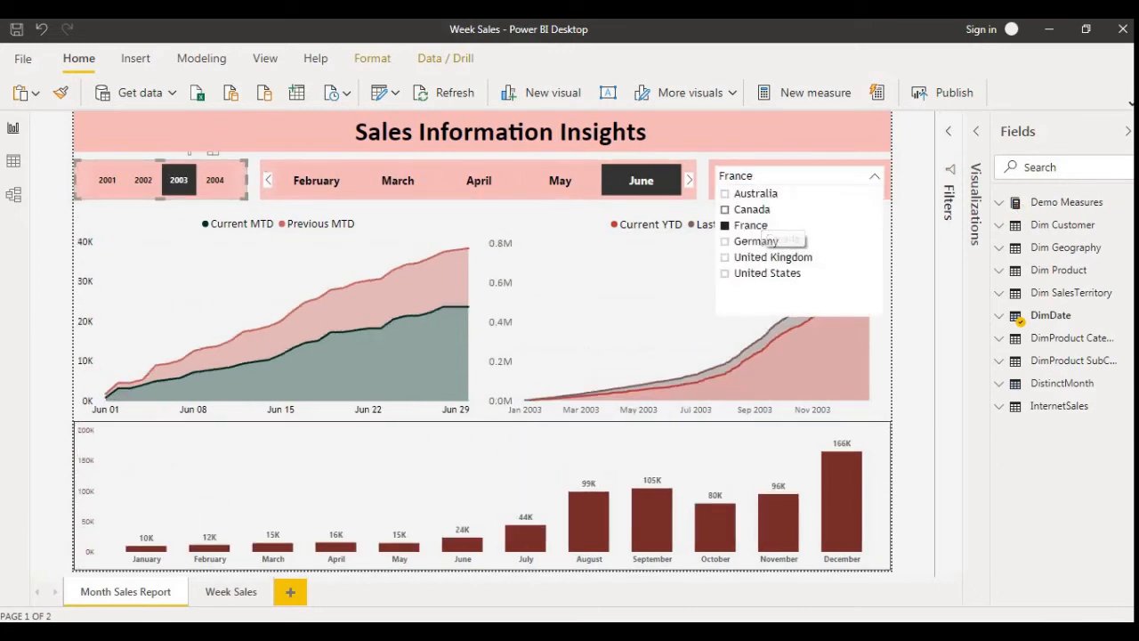
click(751, 209)
click(756, 241)
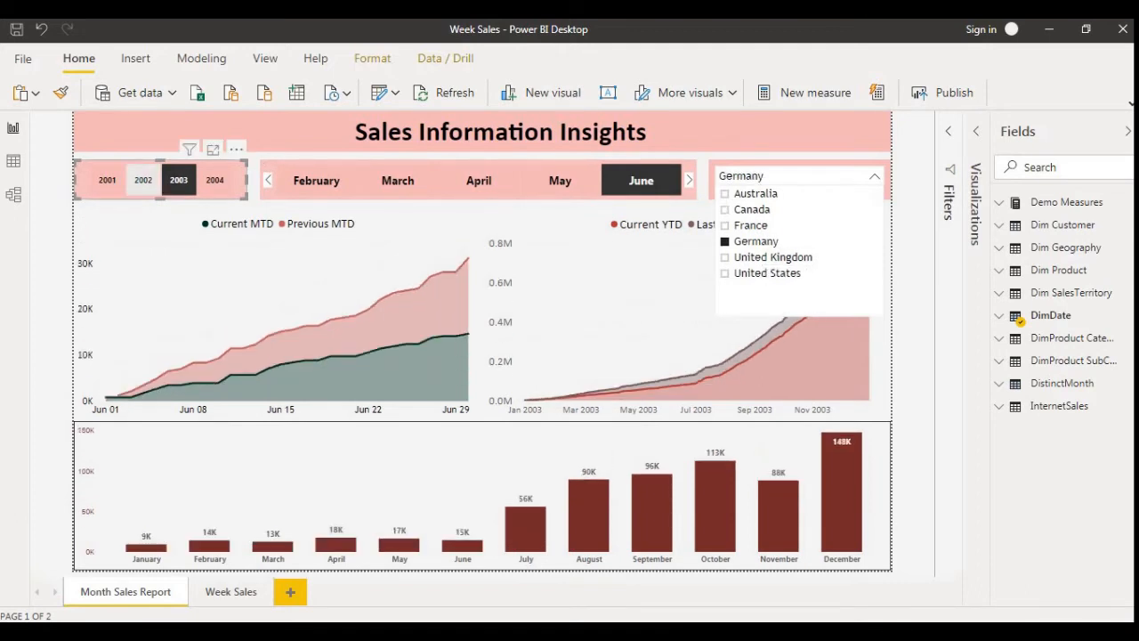
click(143, 179)
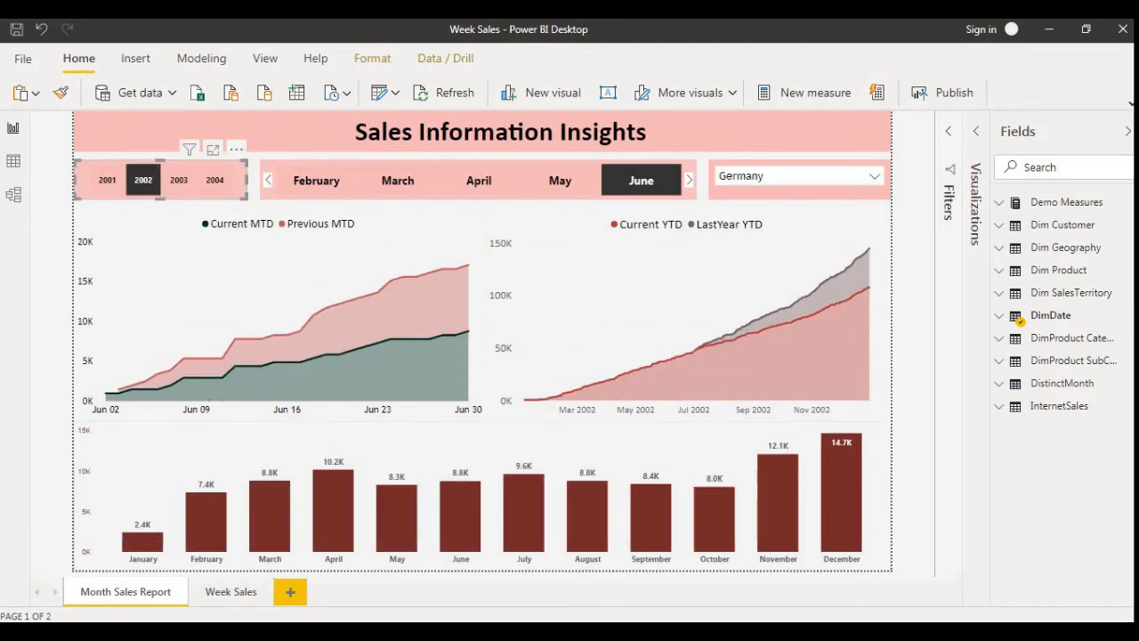
Step: Inspect the weekly sales breakdown tooltips for several months in the monthly sales column chart
click(253, 449)
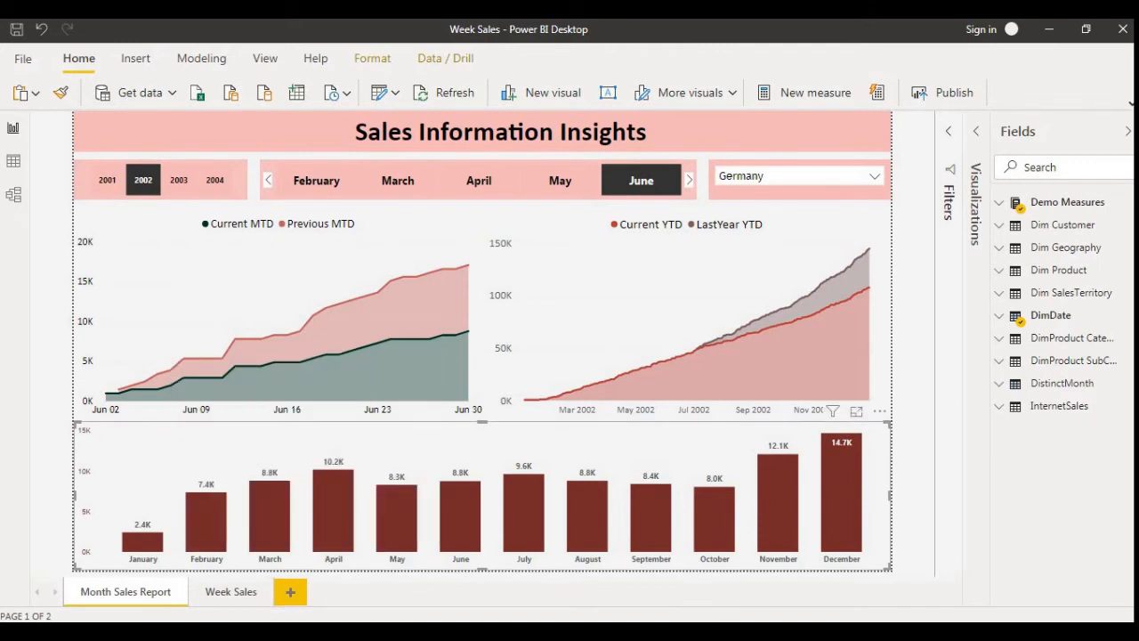
mouse_move(352, 529)
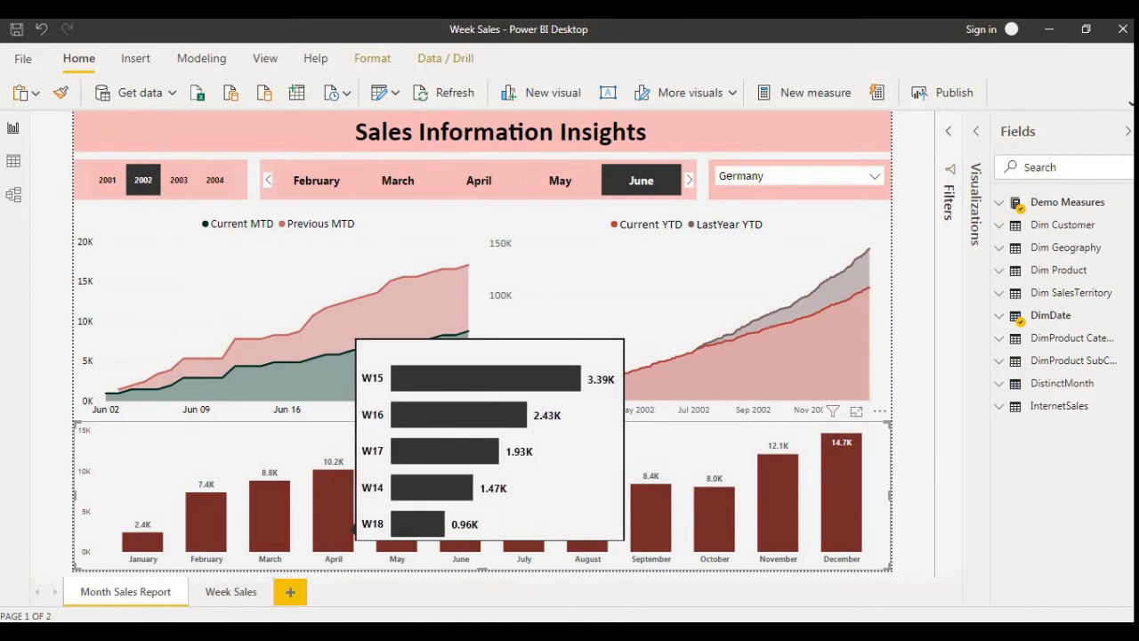
mouse_move(415, 523)
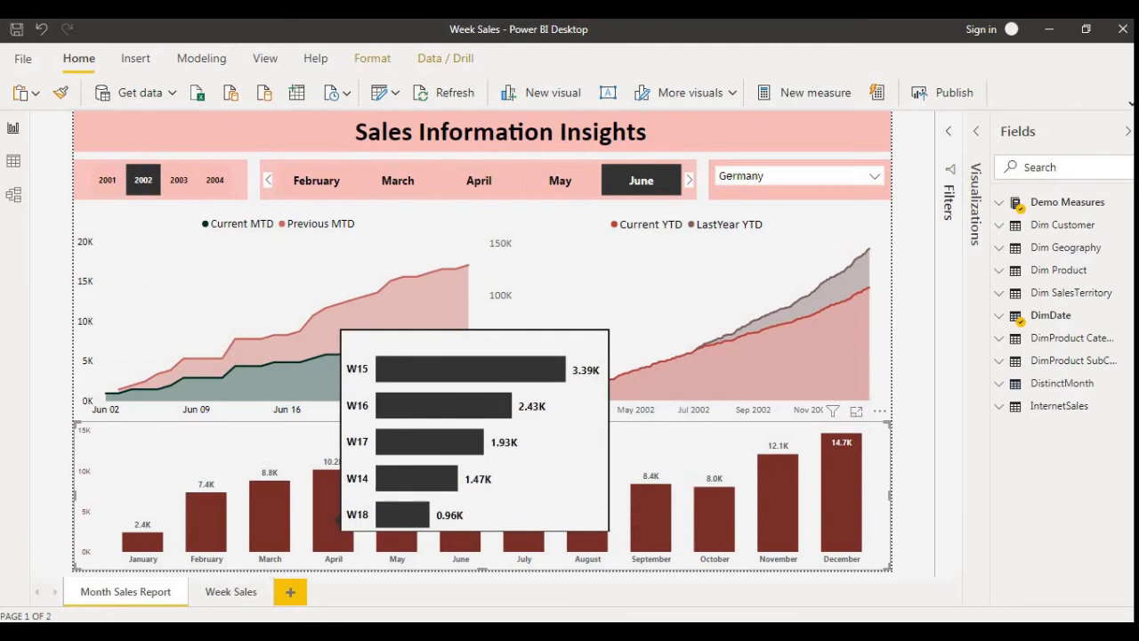
mouse_move(292, 521)
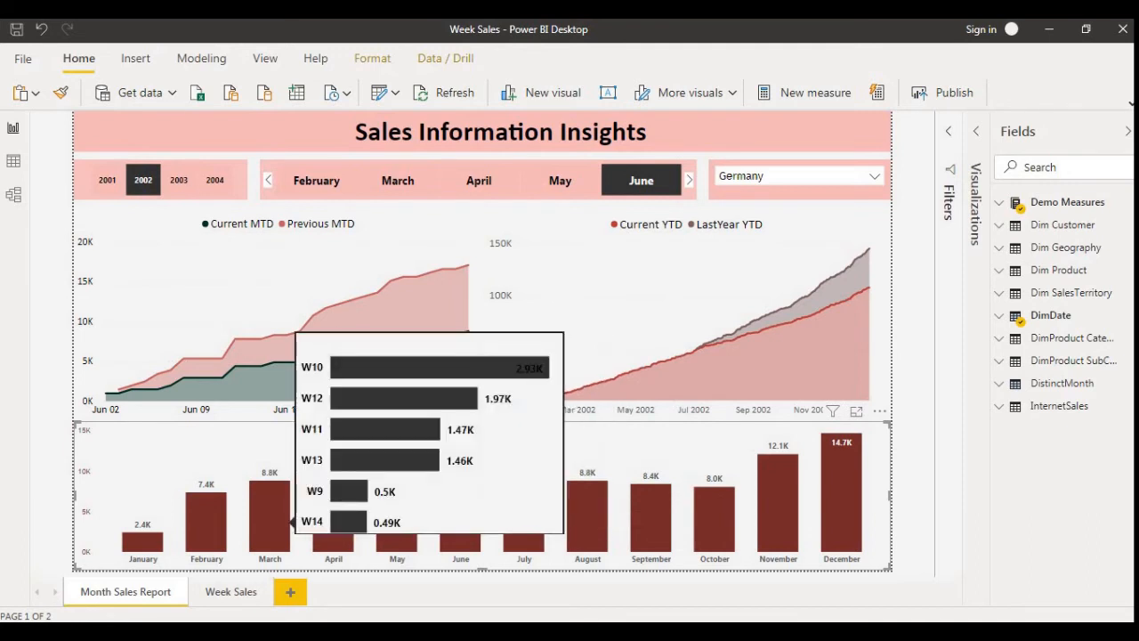
mouse_move(221, 523)
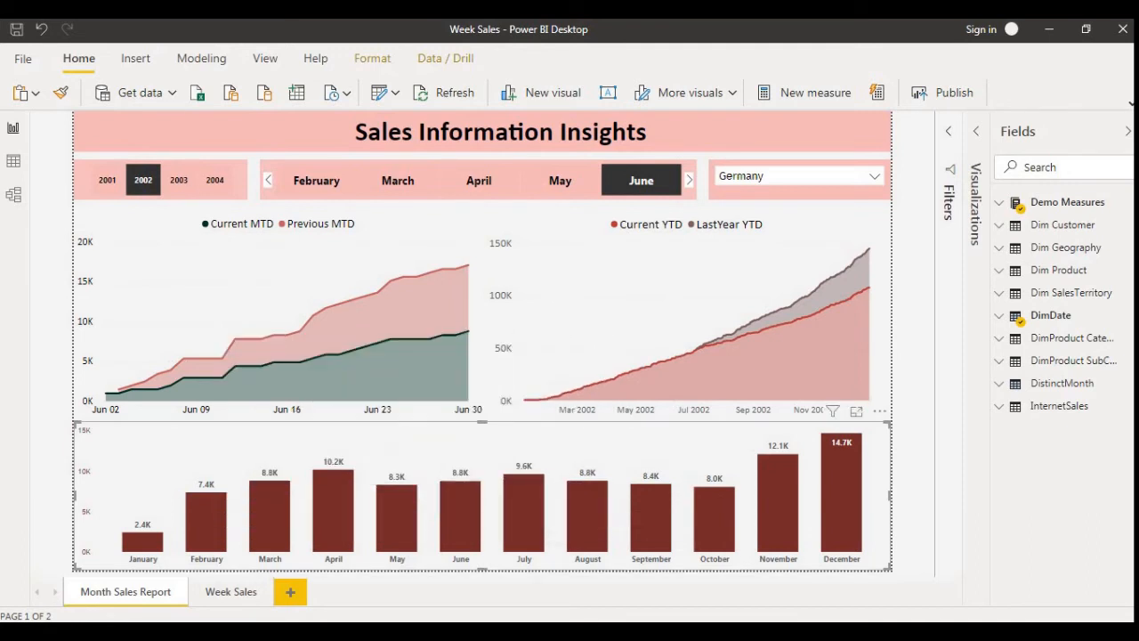
mouse_move(578, 534)
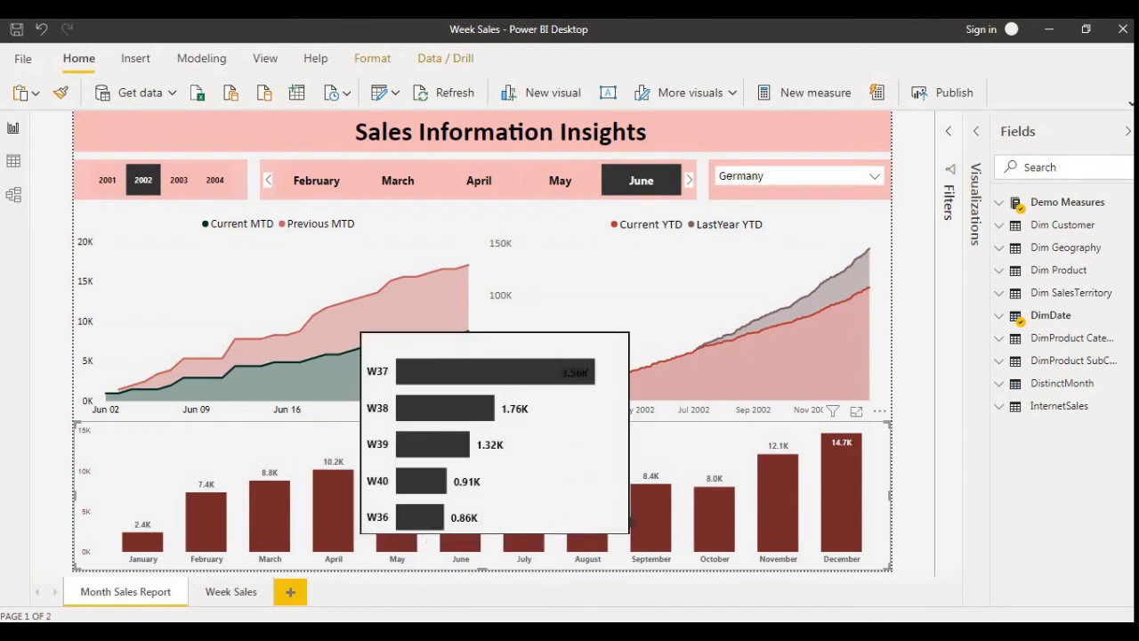
mouse_move(699, 517)
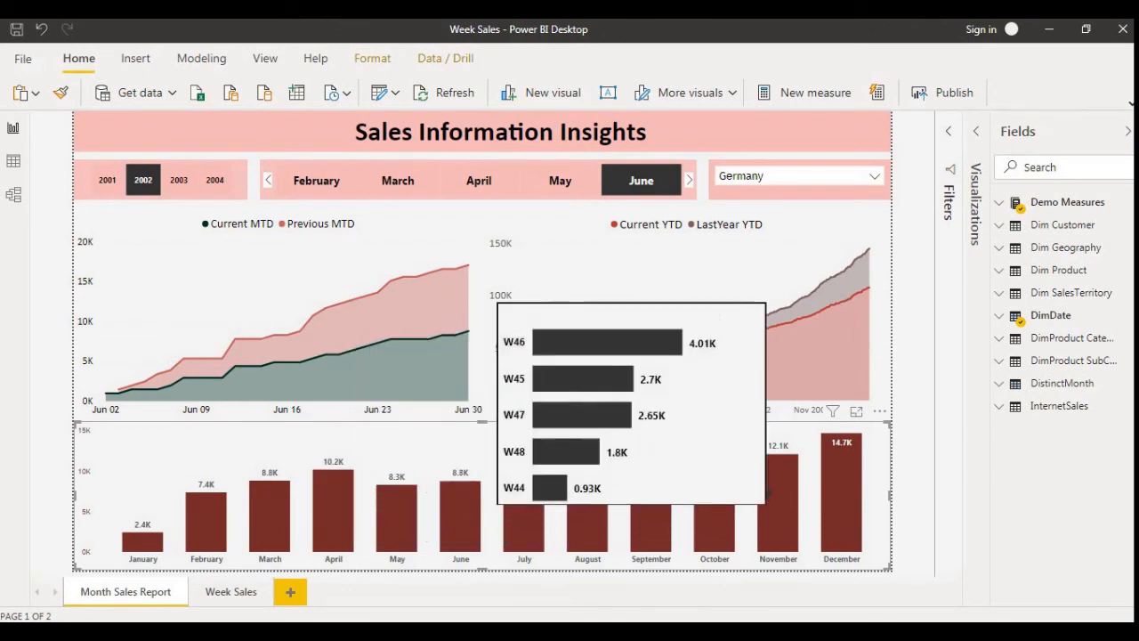
mouse_move(841, 467)
mouse_move(778, 482)
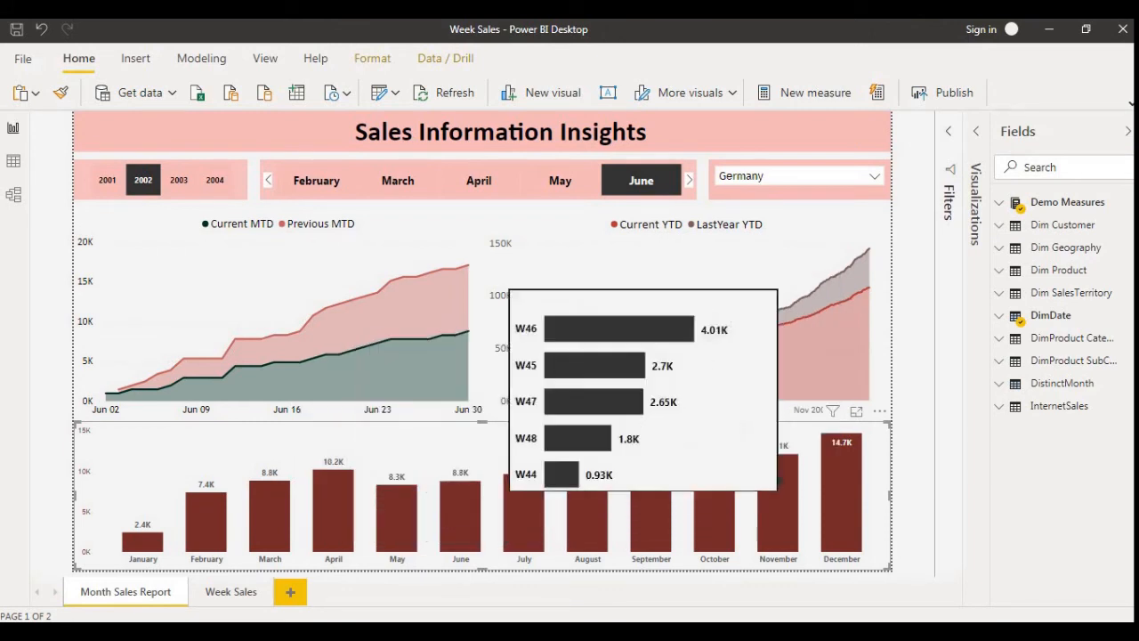
Step: Filter the report to France and inspect October's weekly sales breakdown in the monthly column chart
click(872, 175)
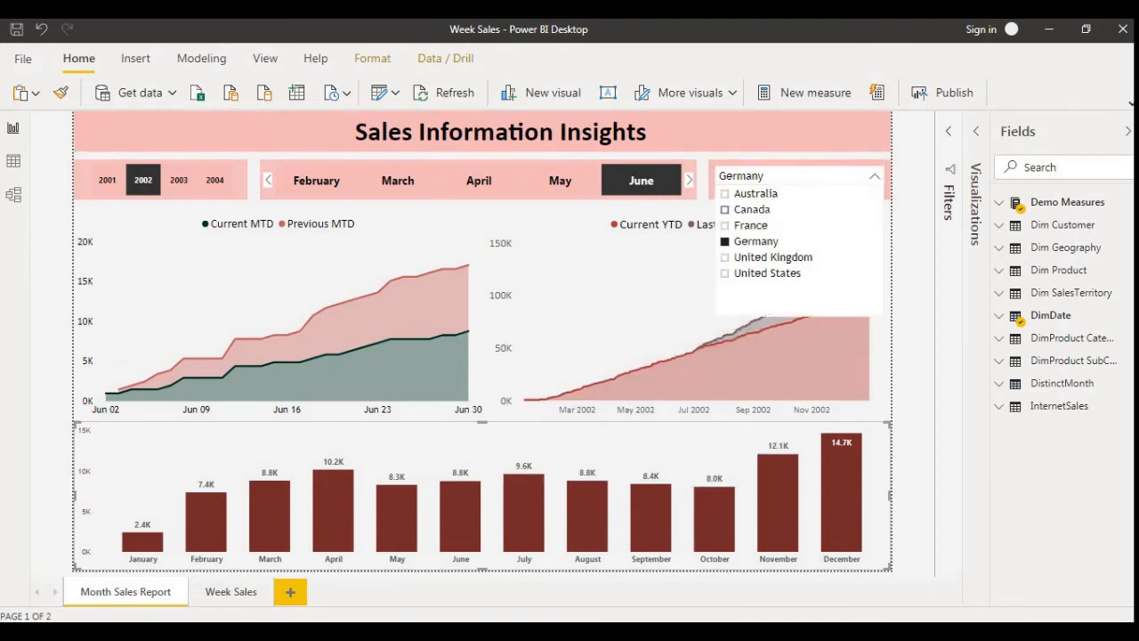
click(750, 225)
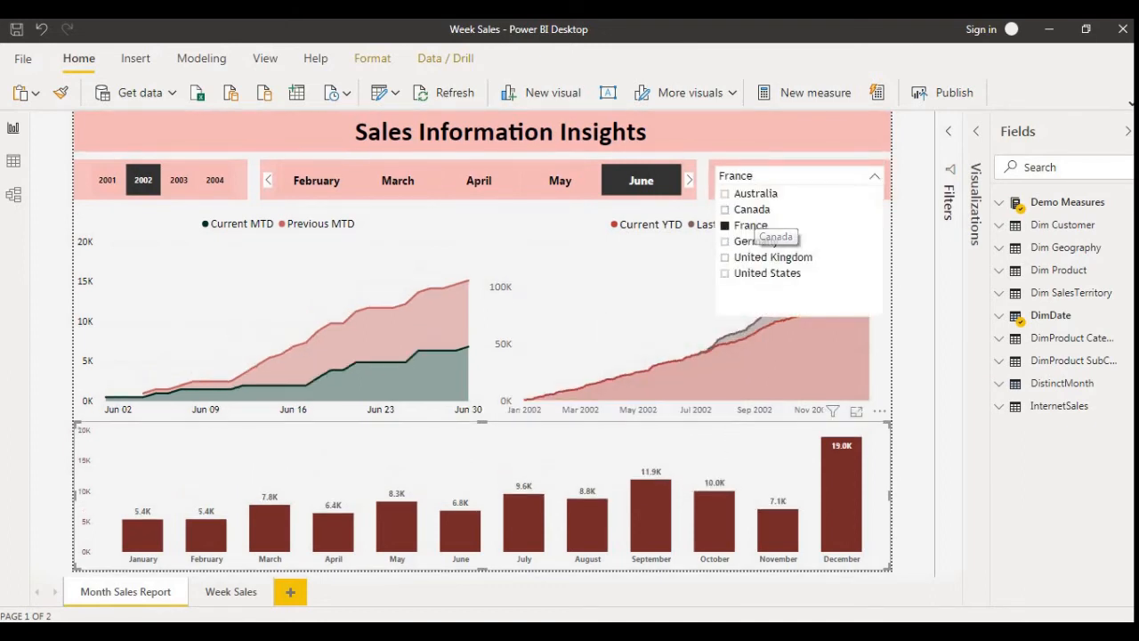
mouse_move(700, 514)
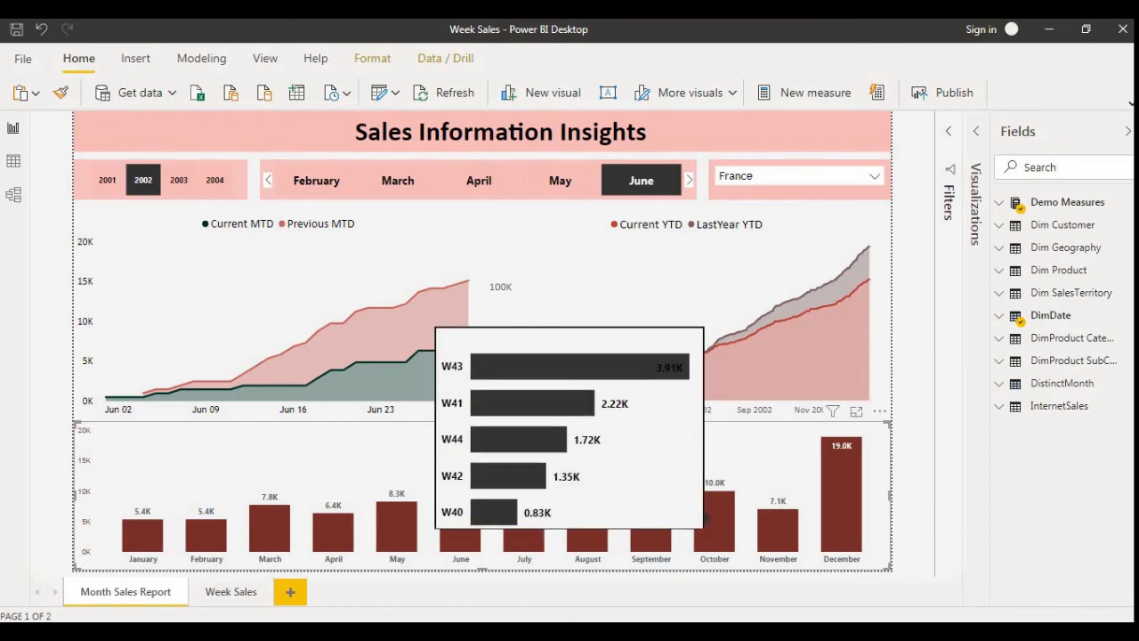
mouse_move(638, 527)
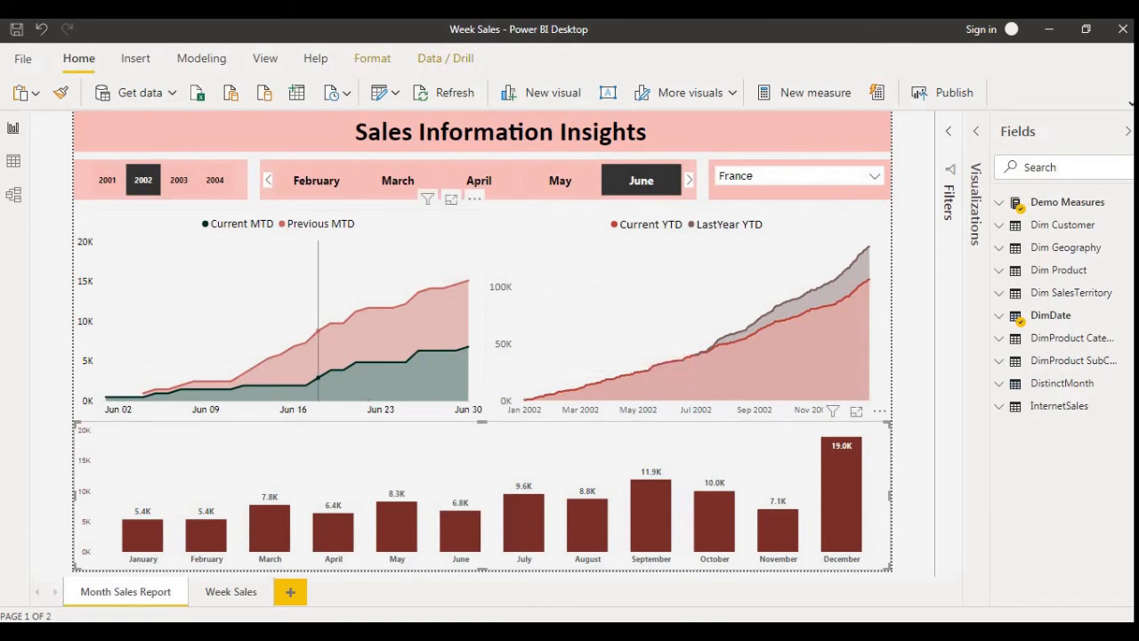
Step: Compare the charts for May, June and July, finish with the month filter on April, and select the year-to-date chart
click(560, 180)
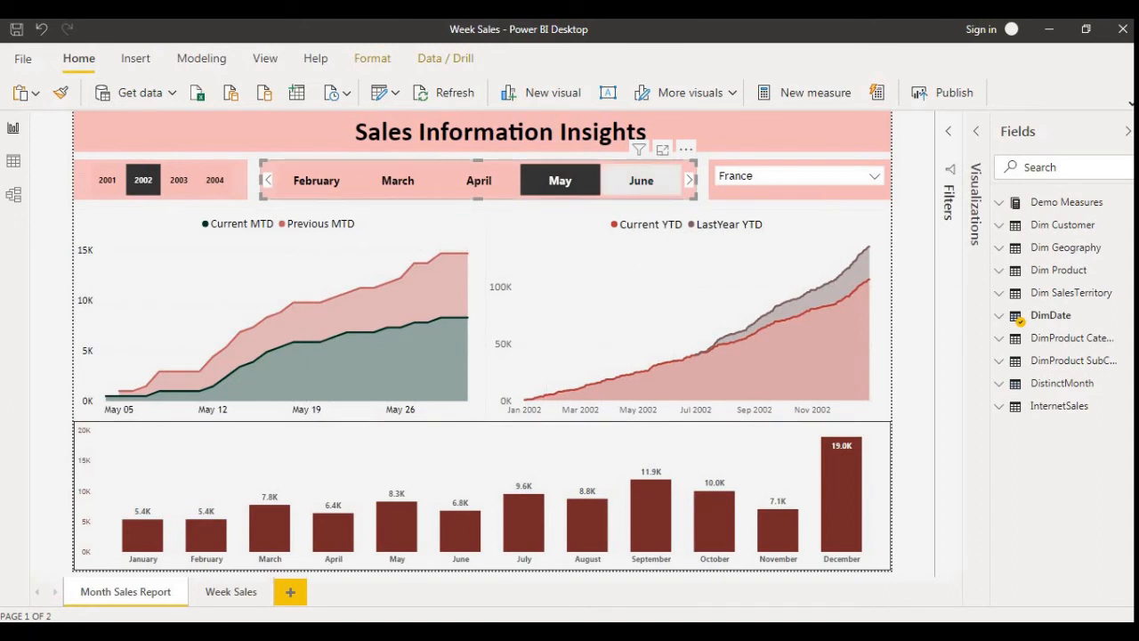
click(641, 180)
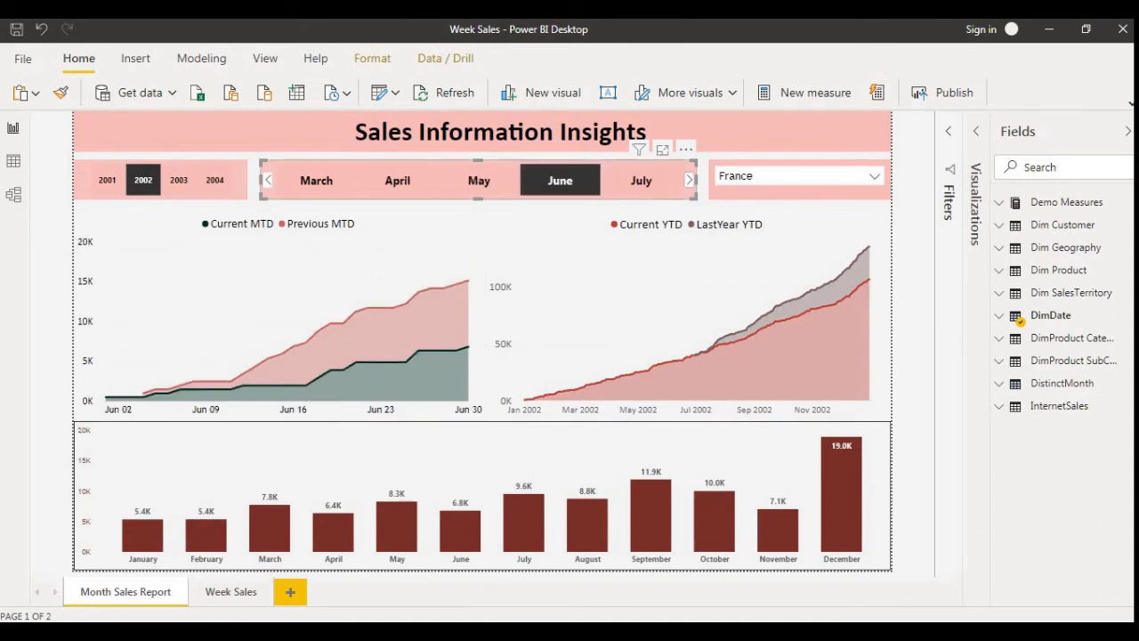
click(641, 180)
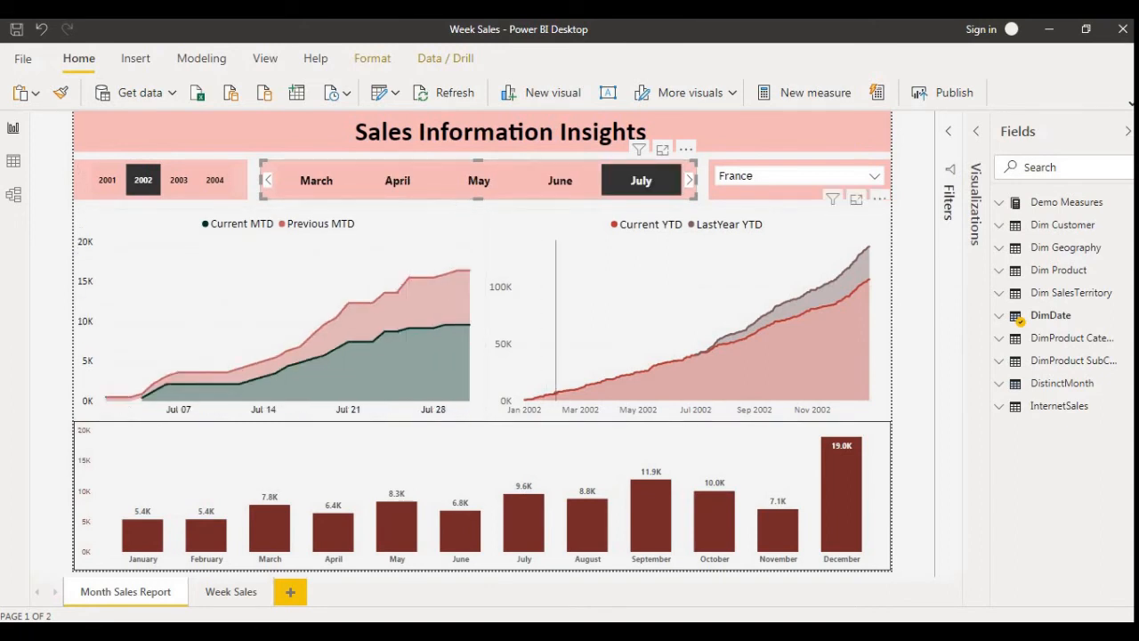
click(479, 180)
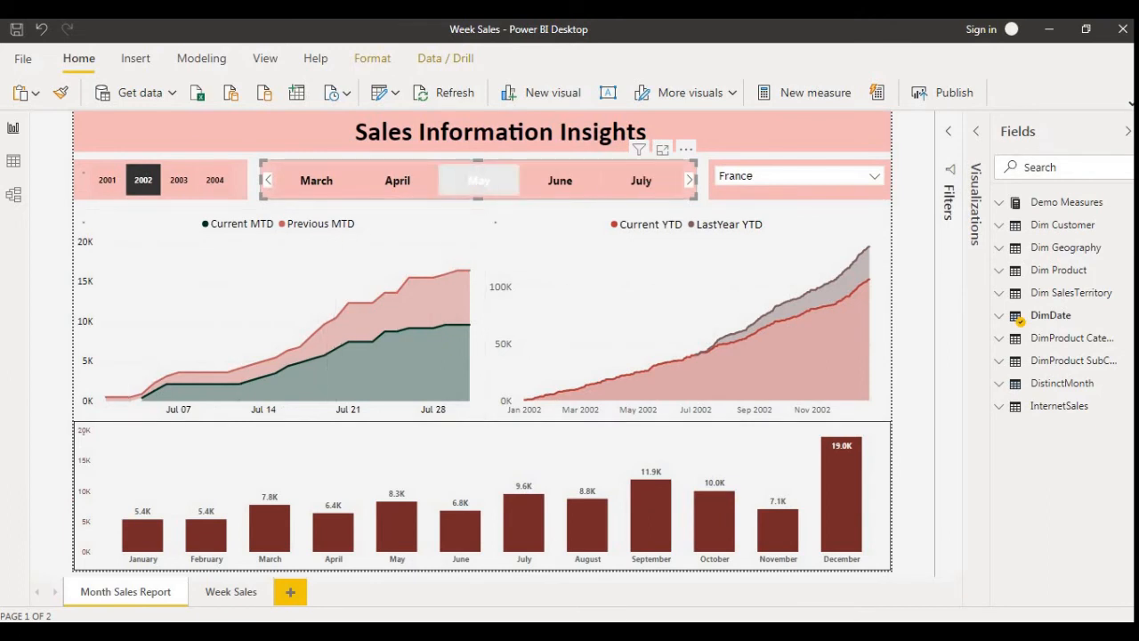
click(560, 181)
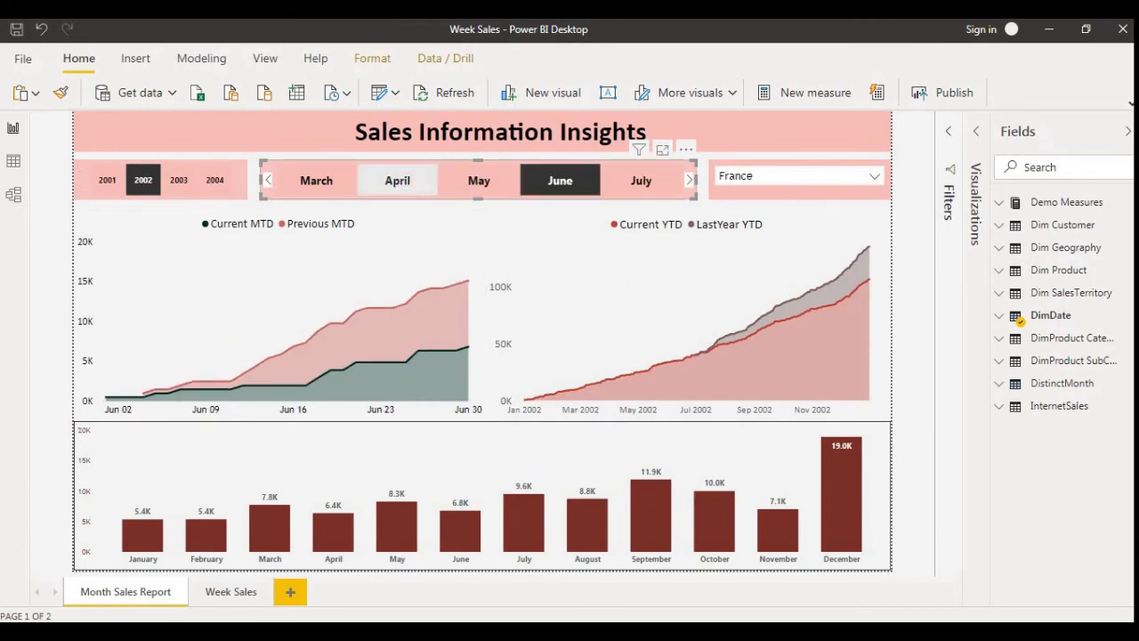
click(398, 181)
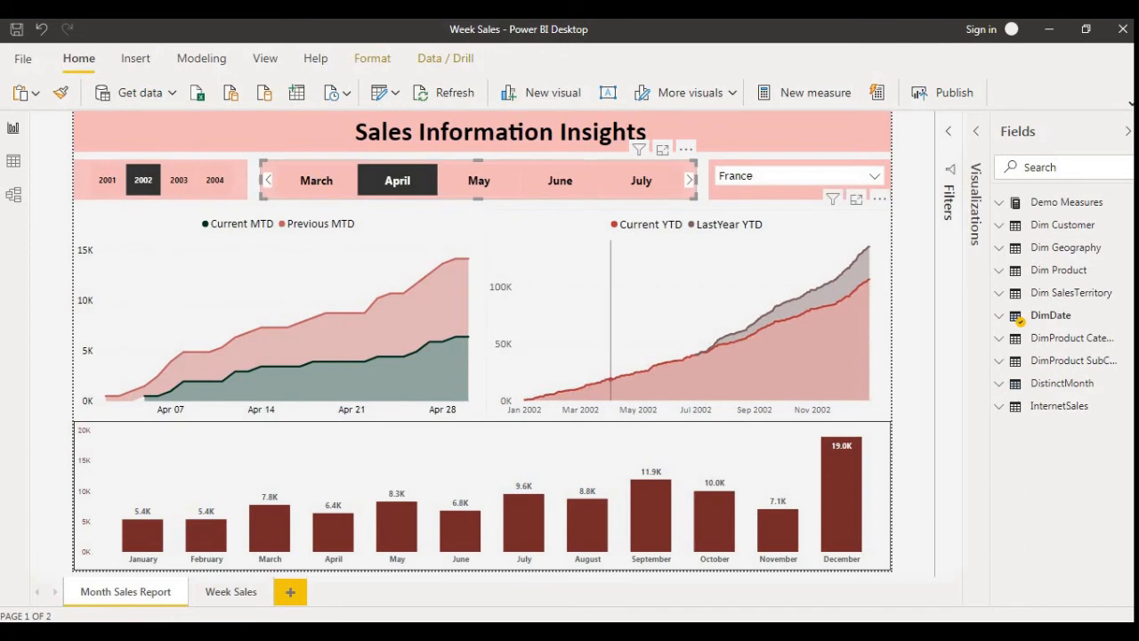
click(611, 321)
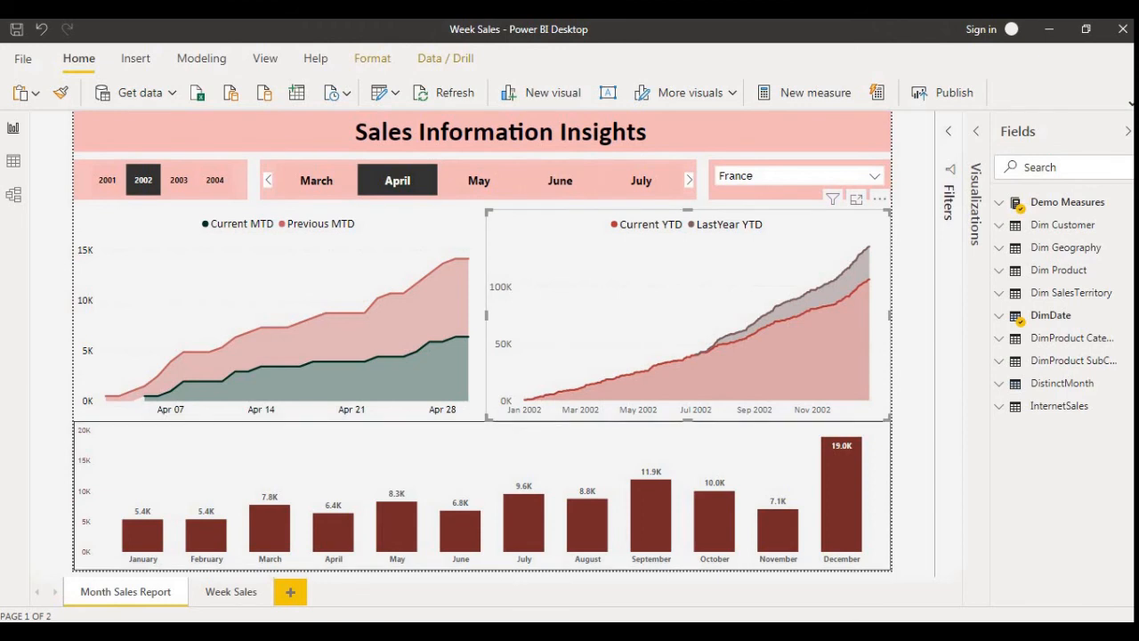
Step: Try the country filter with Canada, finish on United Kingdom, and set the month filter to March
click(875, 176)
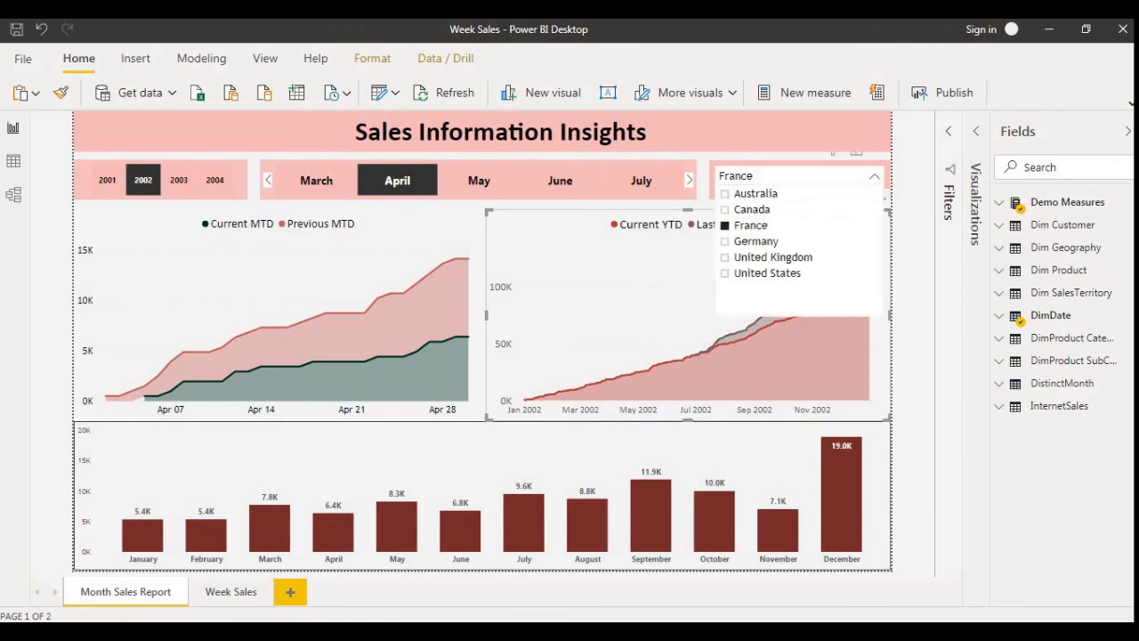
click(751, 210)
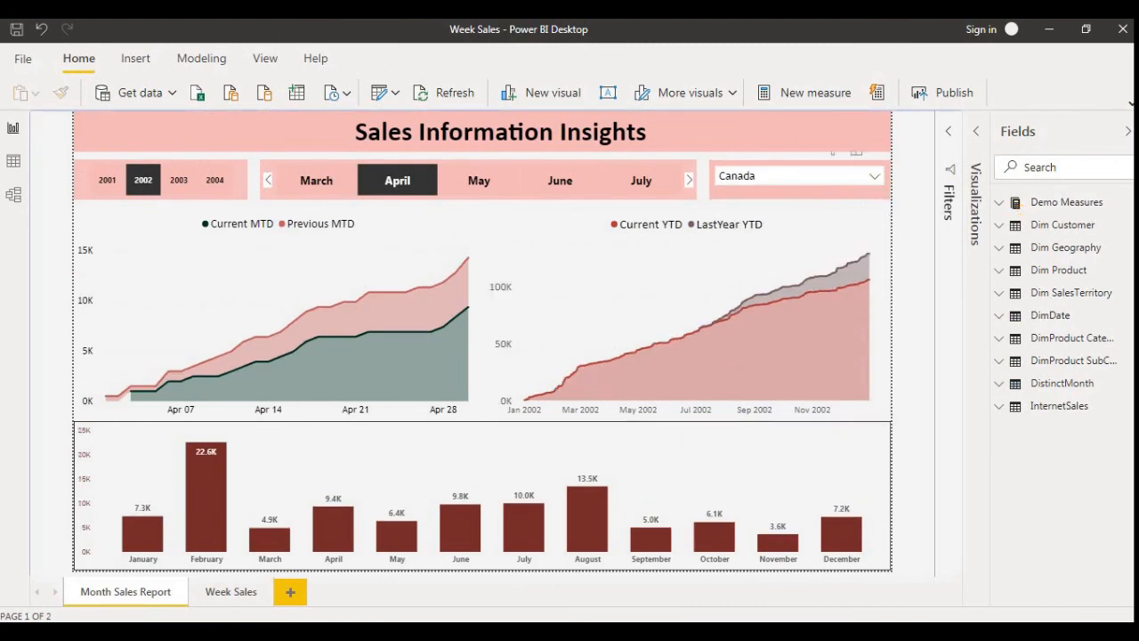
click(773, 257)
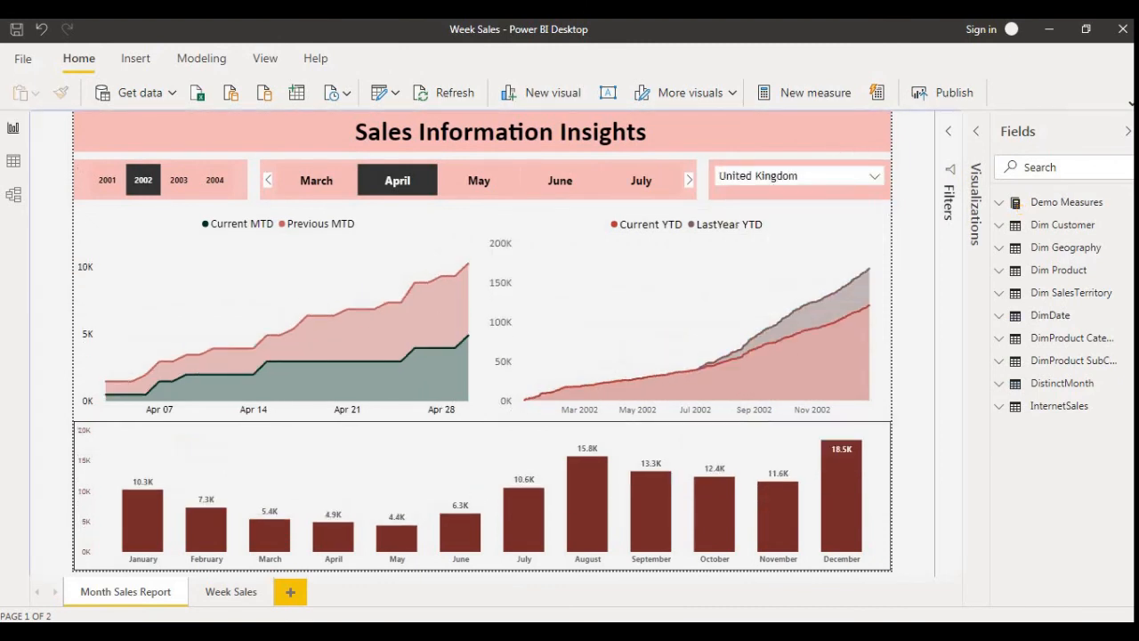
click(316, 180)
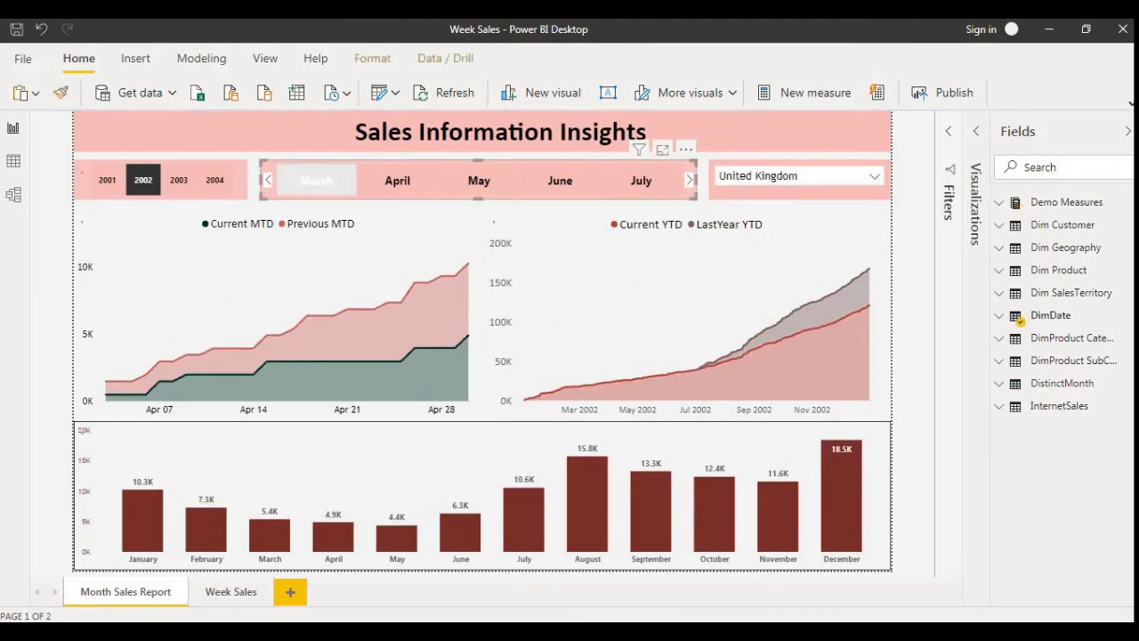
Step: Compare the United Kingdom charts for 2003, 2004 and 2001, finish with the year filter on 2002, and inspect late March's month-to-date values
click(179, 180)
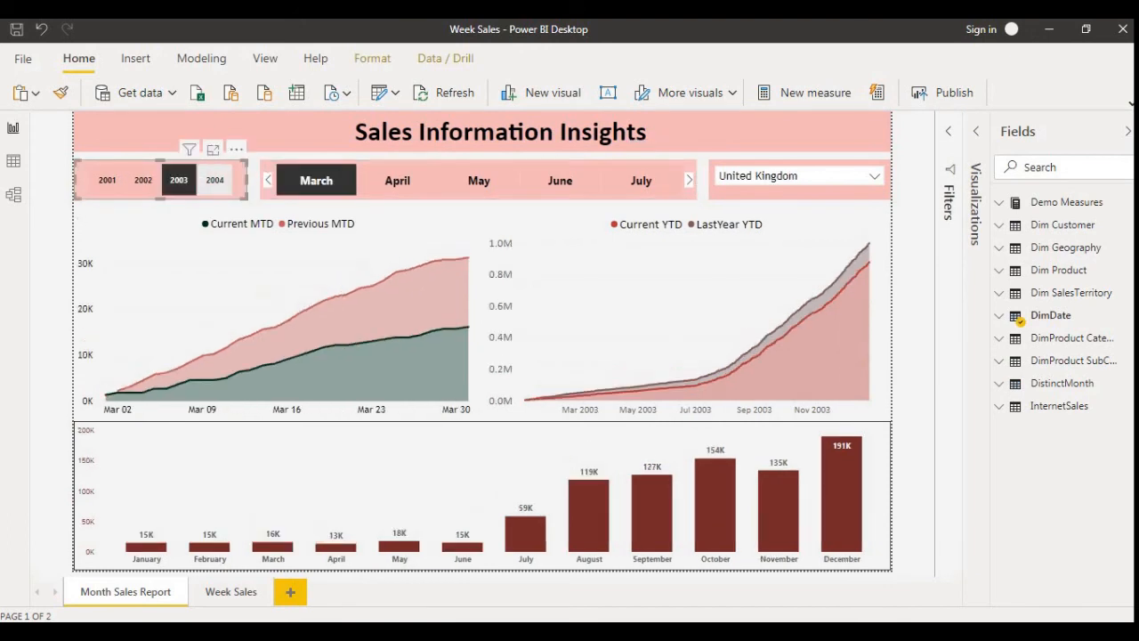
click(215, 180)
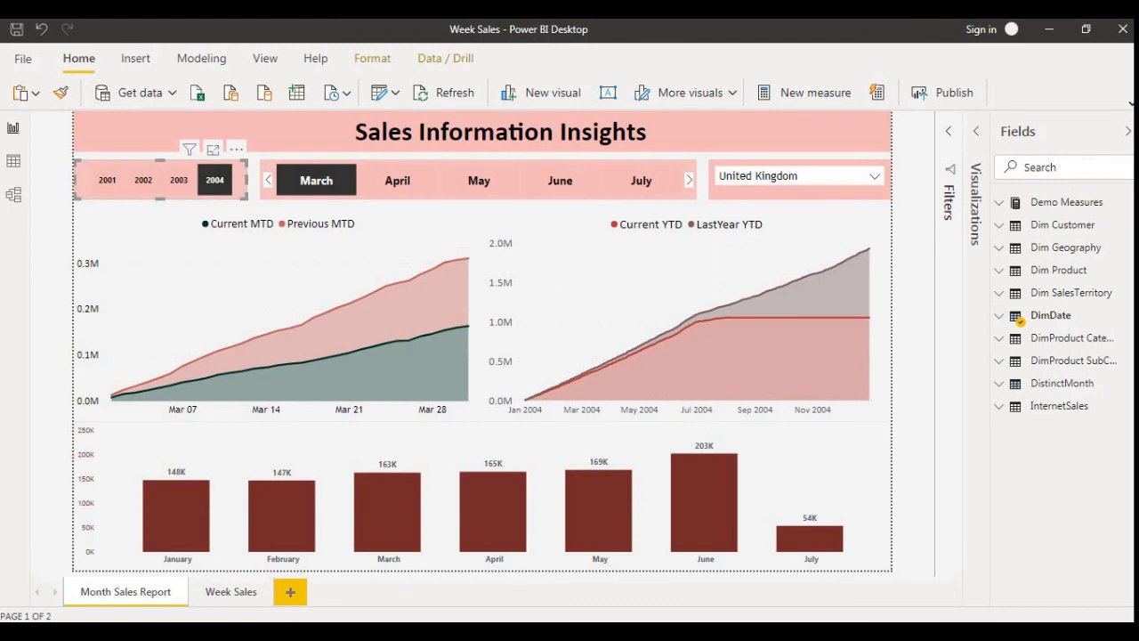
mouse_move(805, 535)
click(107, 180)
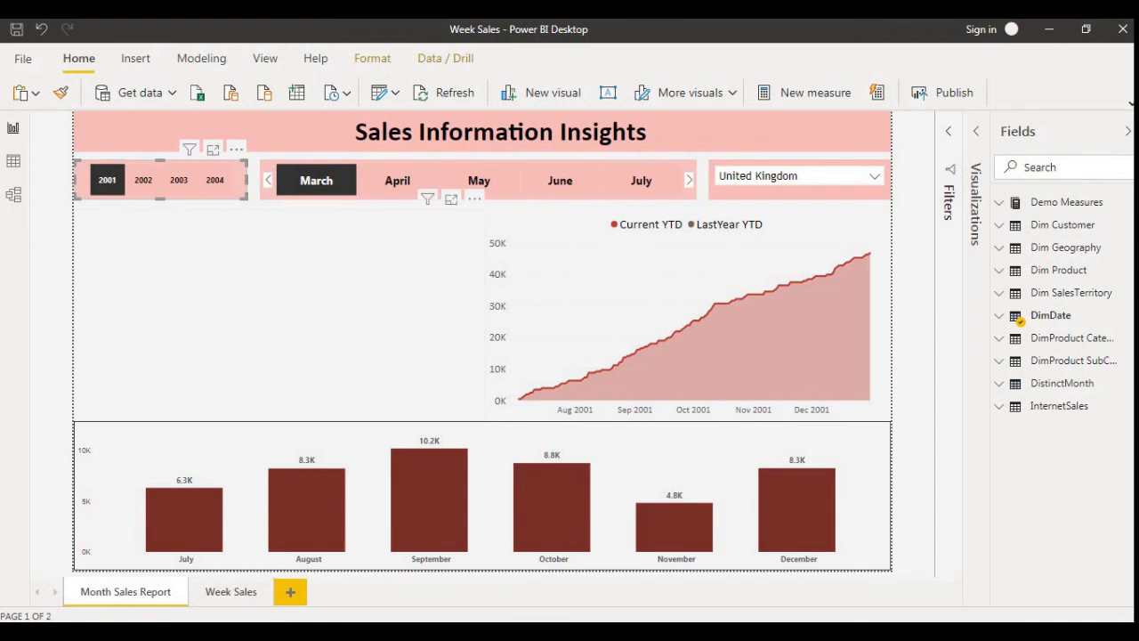
click(144, 180)
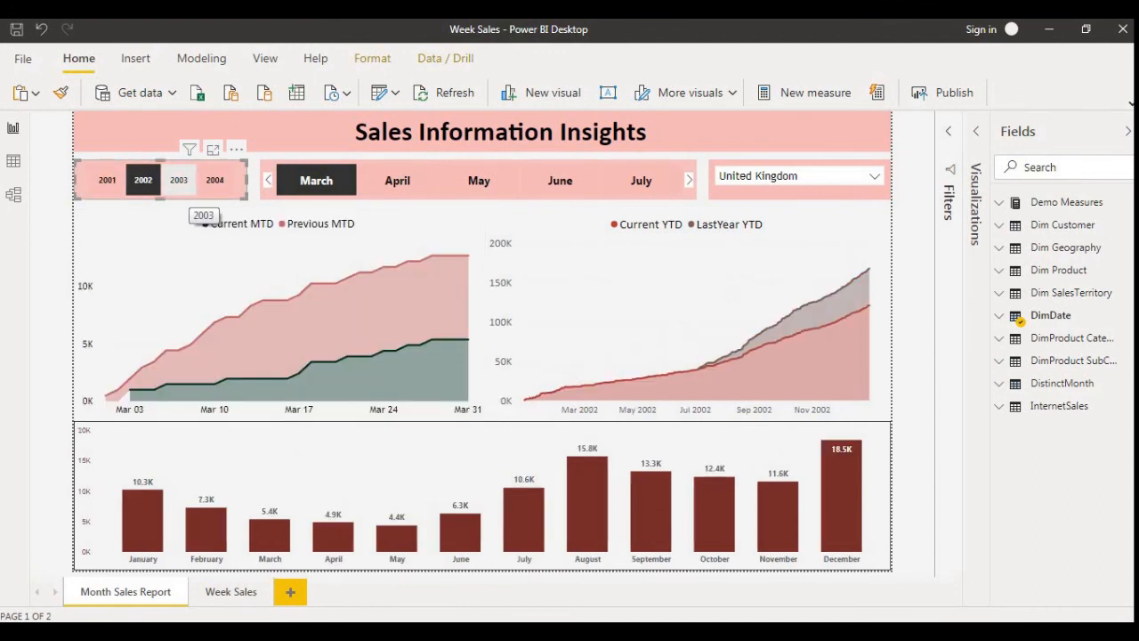
click(179, 180)
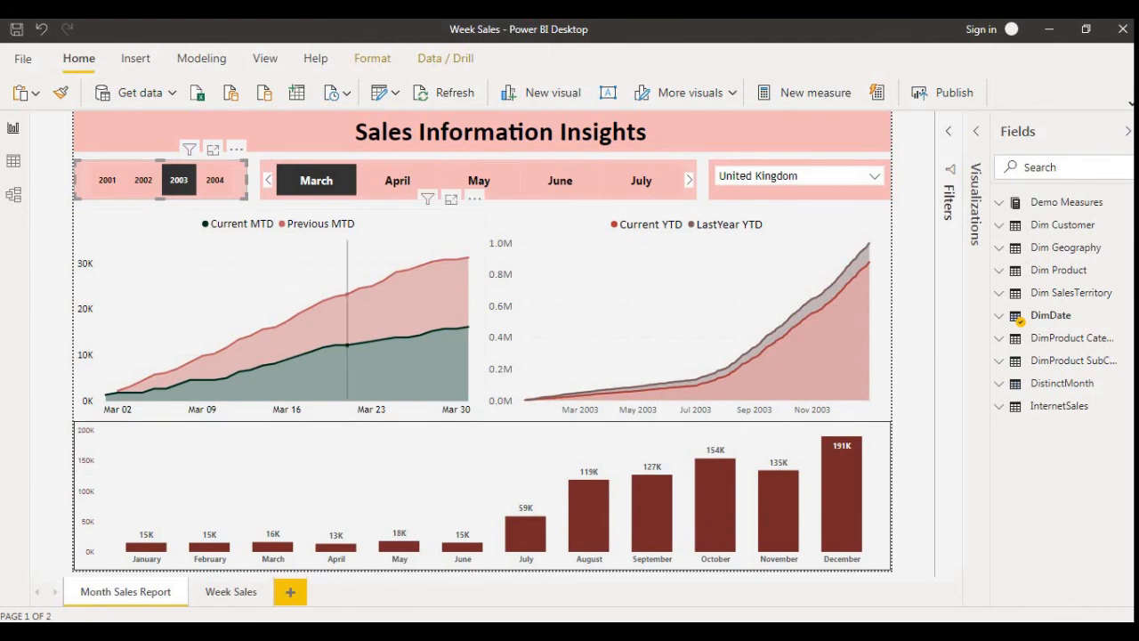
click(143, 180)
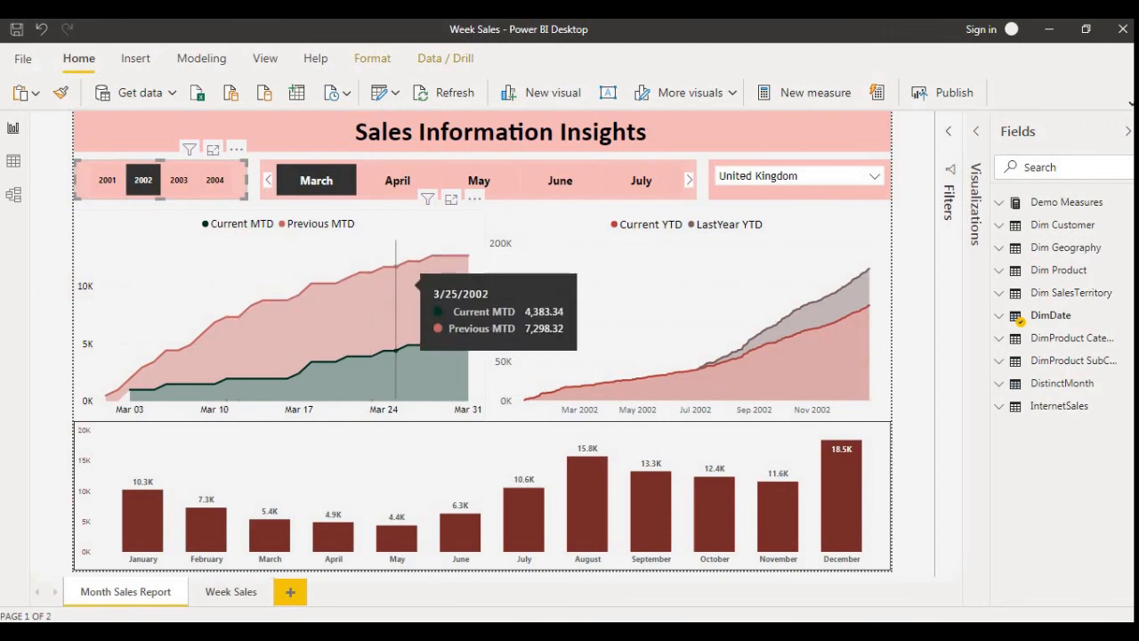
mouse_move(383, 633)
click(290, 551)
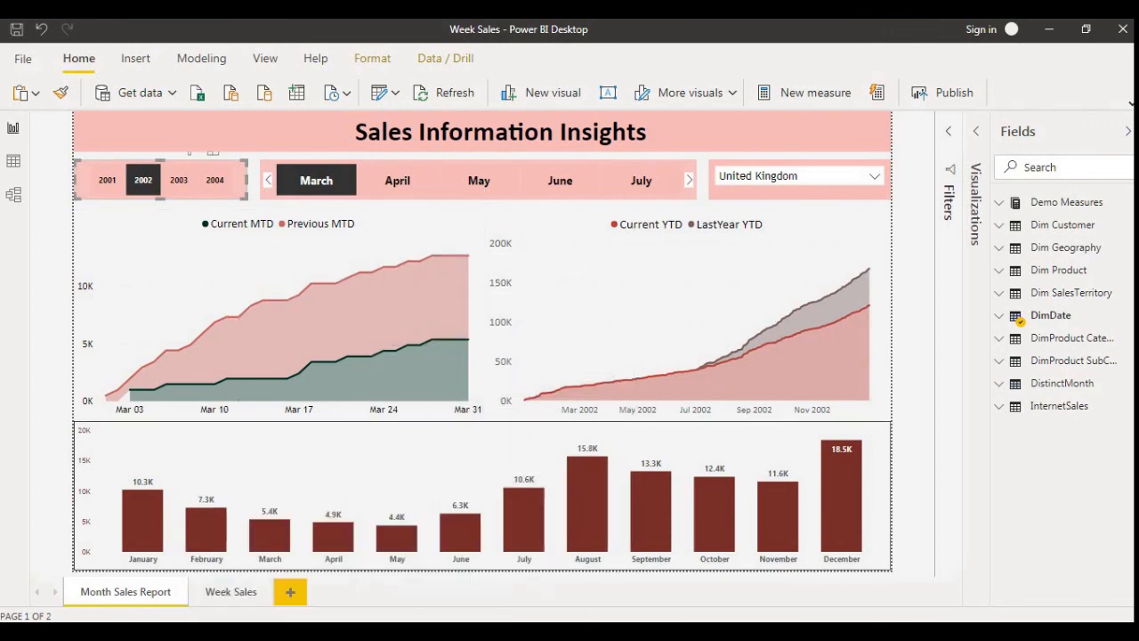